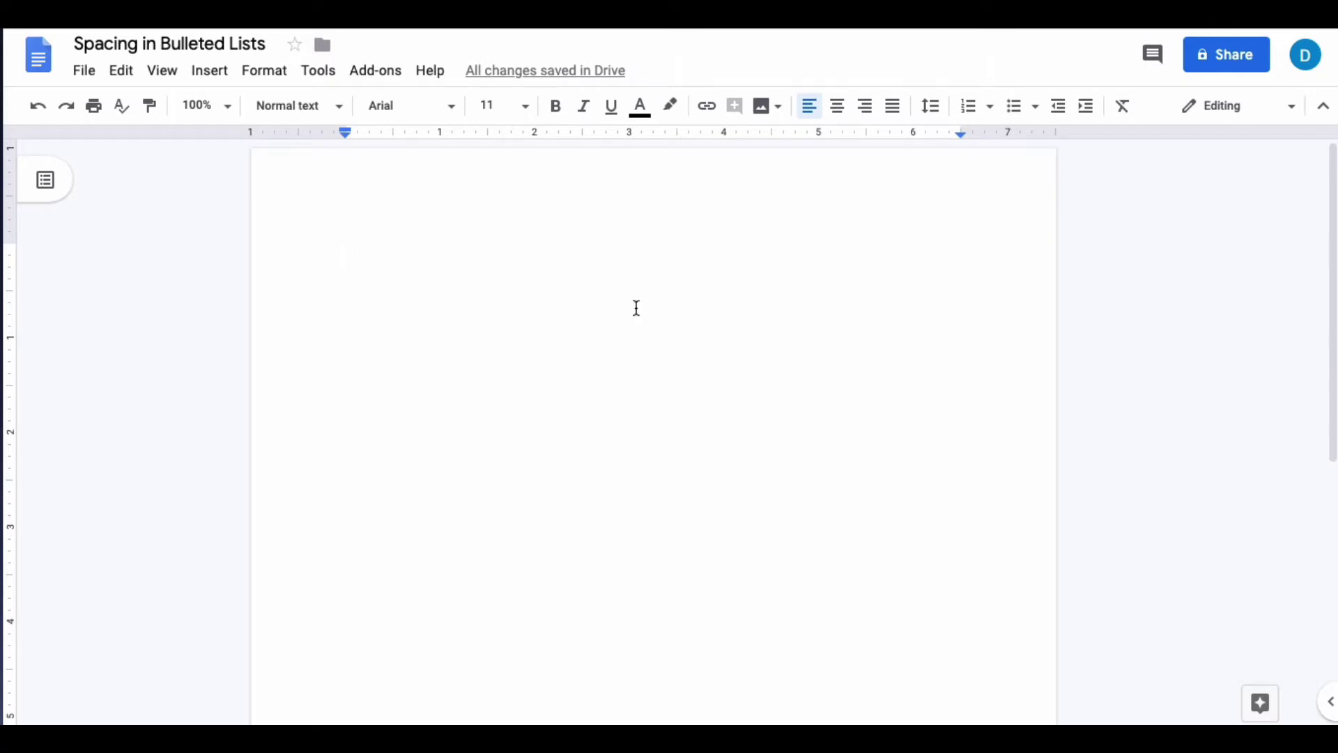
- Type a bulleted list with the items Orange, Green, Yellow and Red
{"action": "left_click", "coordinate": [1012, 108]}
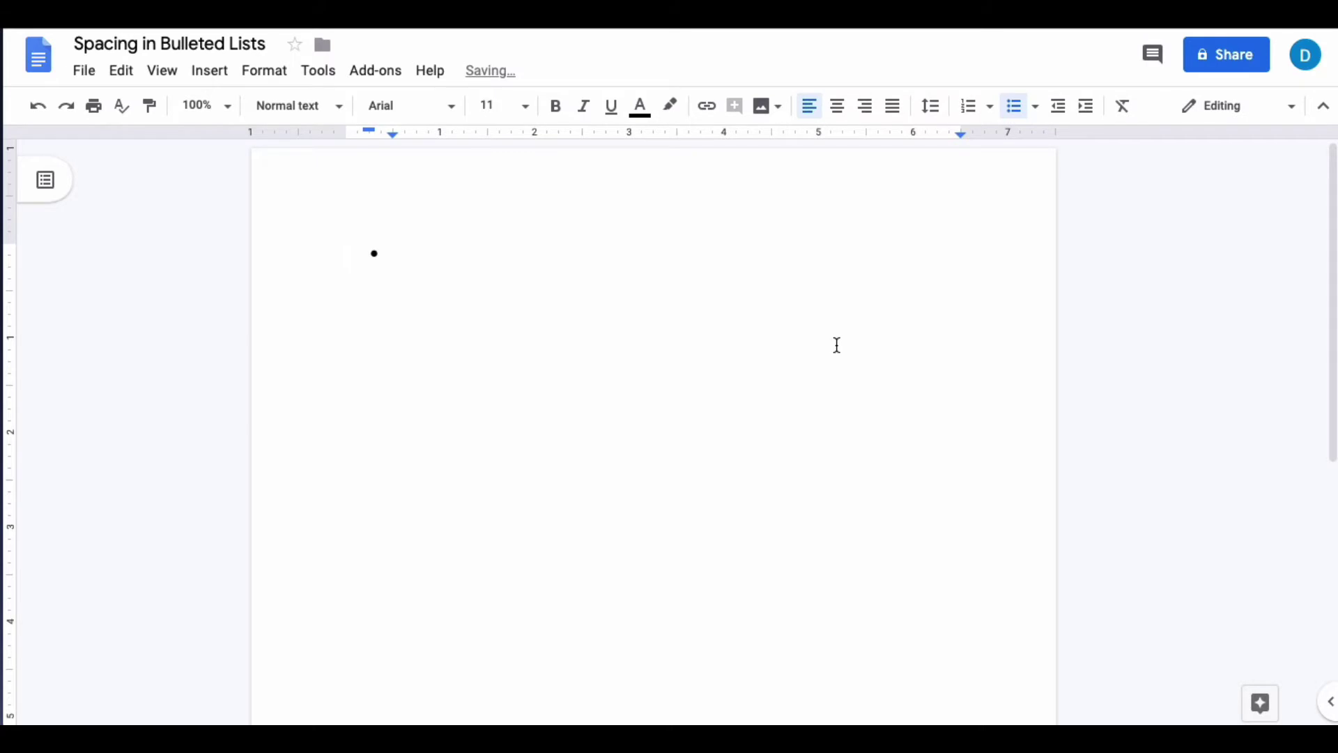
{"action": "type", "text": "Orange"}
{"action": "key", "text": "Return"}
{"action": "type", "text": "Green"}
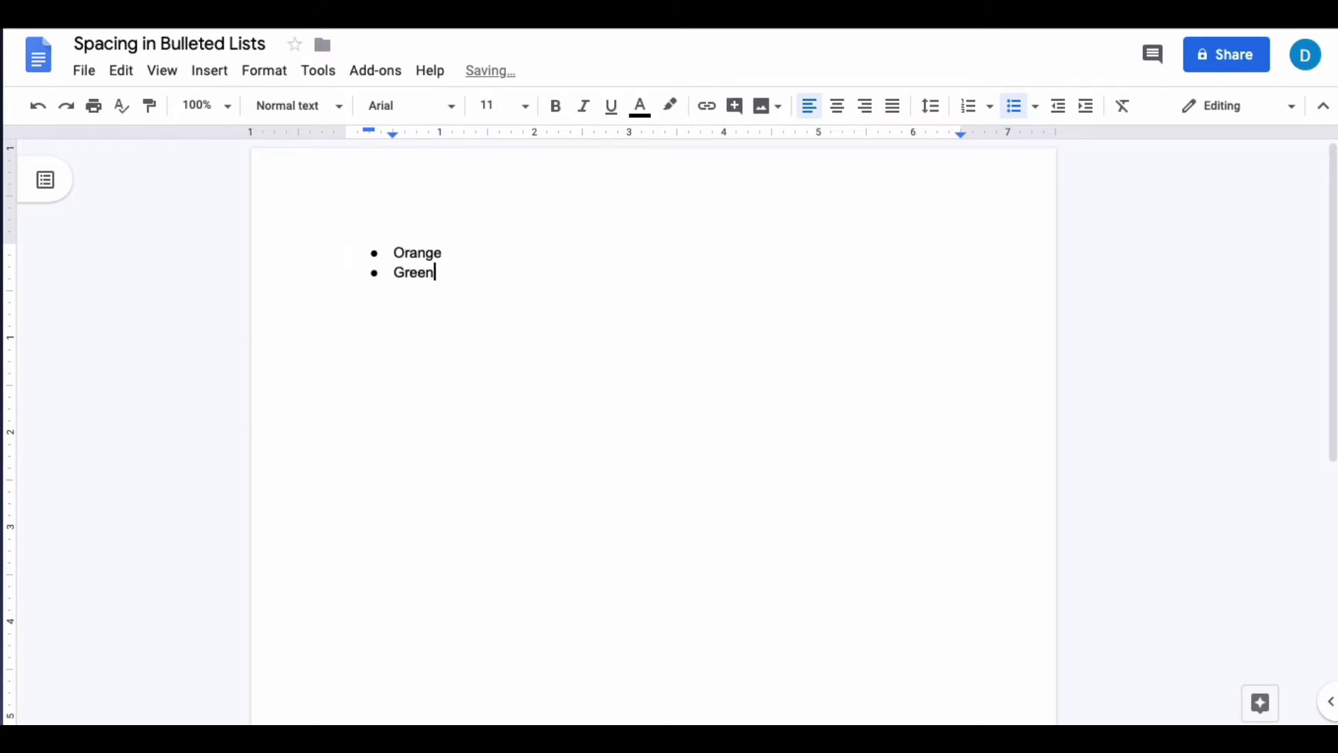
{"action": "key", "text": "Return"}
{"action": "type", "text": "Yellow"}
{"action": "key", "text": "Return"}
{"action": "type", "text": "Red"}
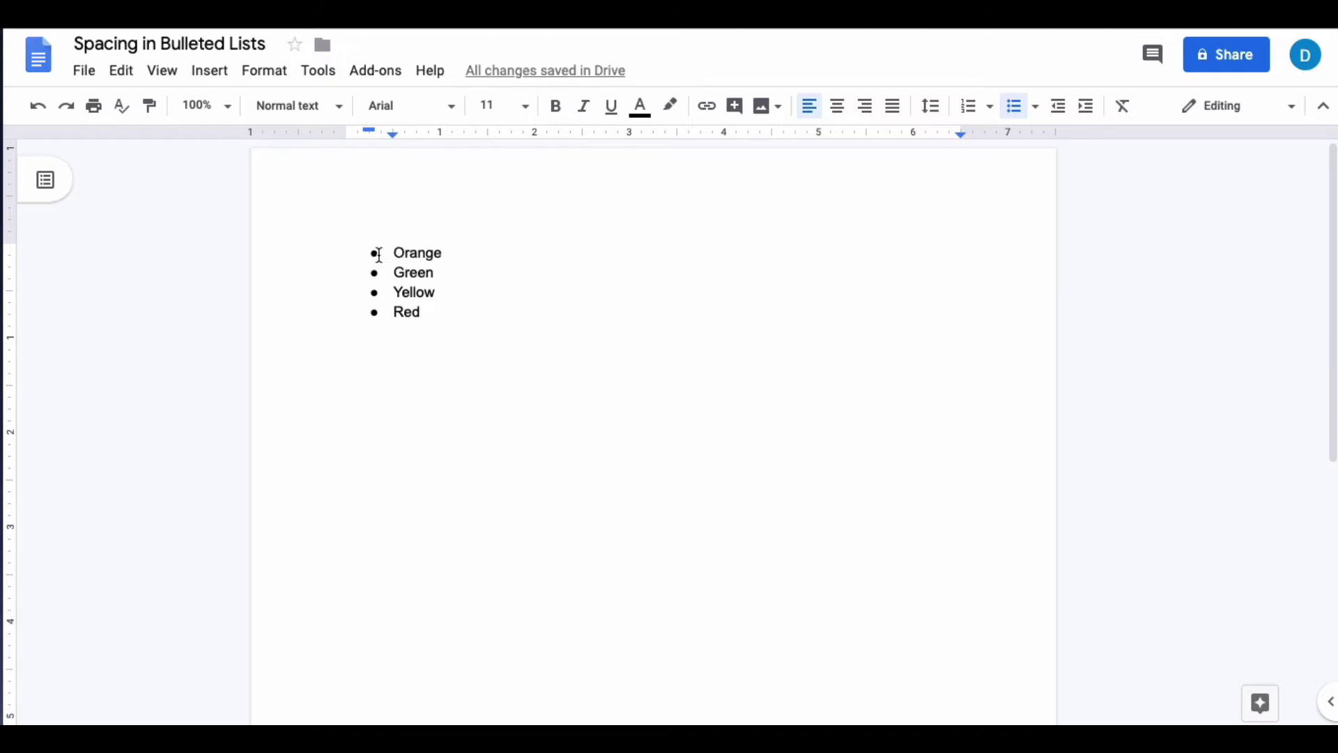
{"action": "left_click", "coordinate": [395, 253]}
{"action": "left_click", "coordinate": [163, 73]}
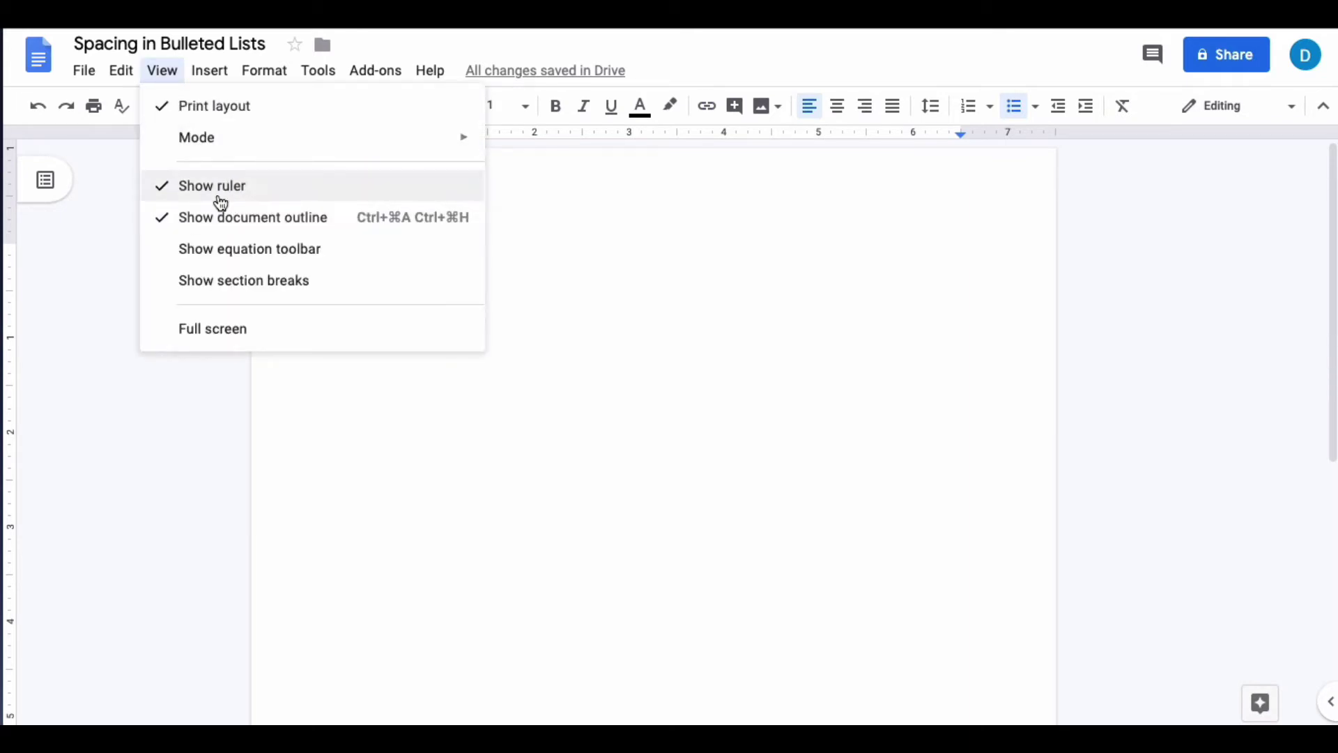
{"action": "left_click", "coordinate": [525, 215]}
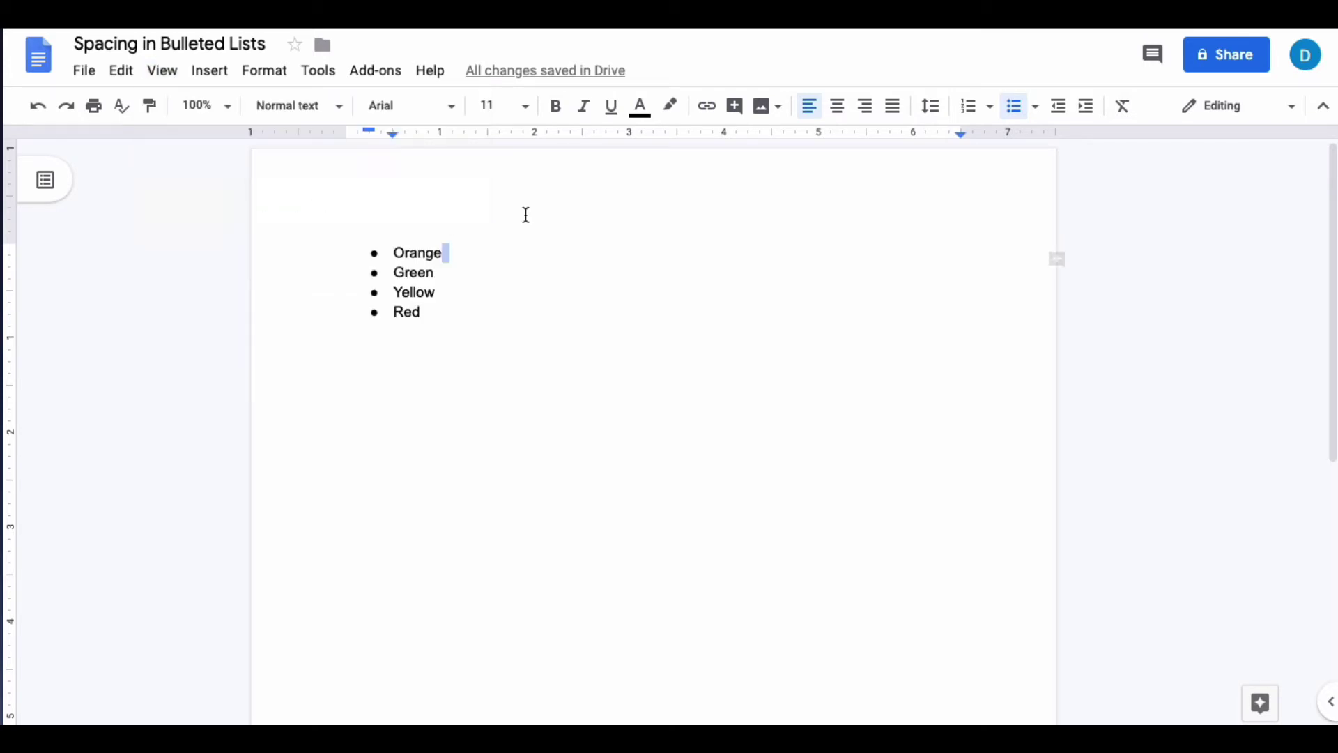
{"action": "key", "text": "Home"}
- Move Orange's first-line indent marker right so its bullet sits snug against the text
{"action": "left_click", "coordinate": [395, 136]}
{"action": "left_click_drag", "start_coordinate": [370, 133], "coordinate": [373, 132]}
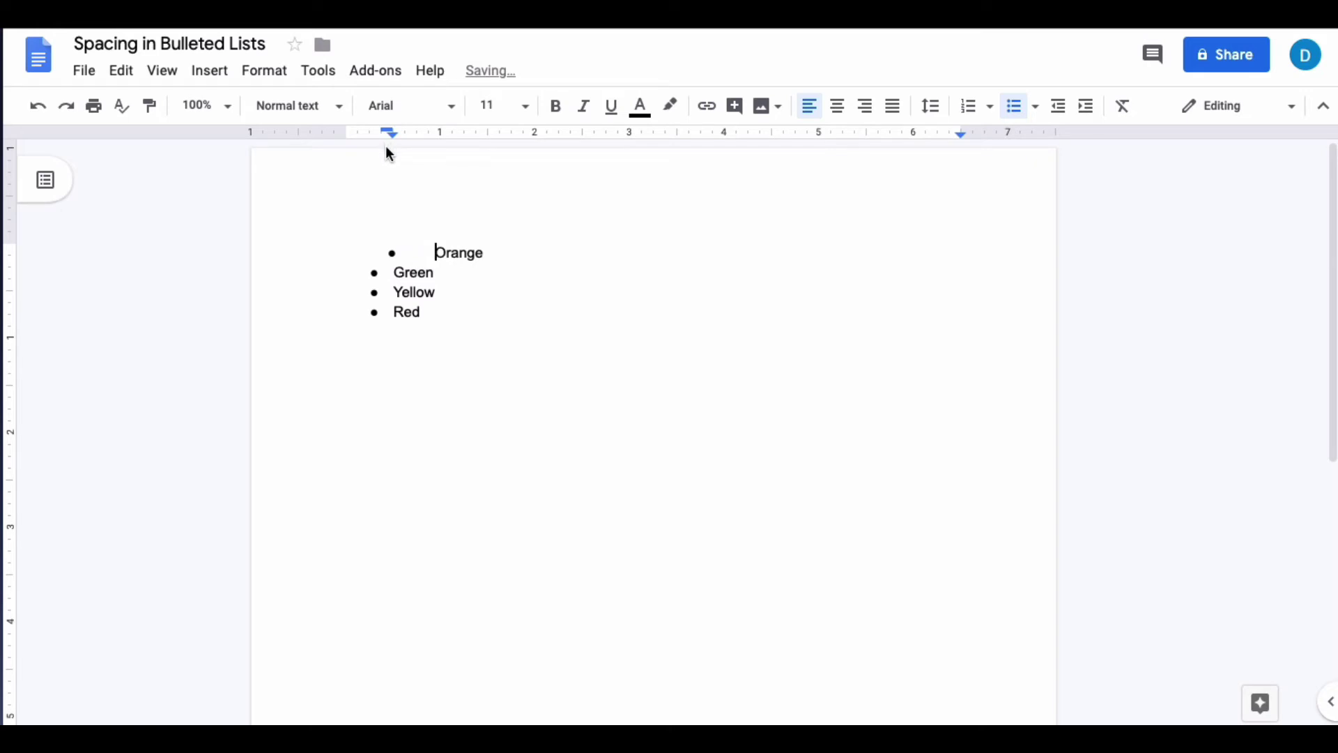
{"action": "key", "text": "ctrl+z"}
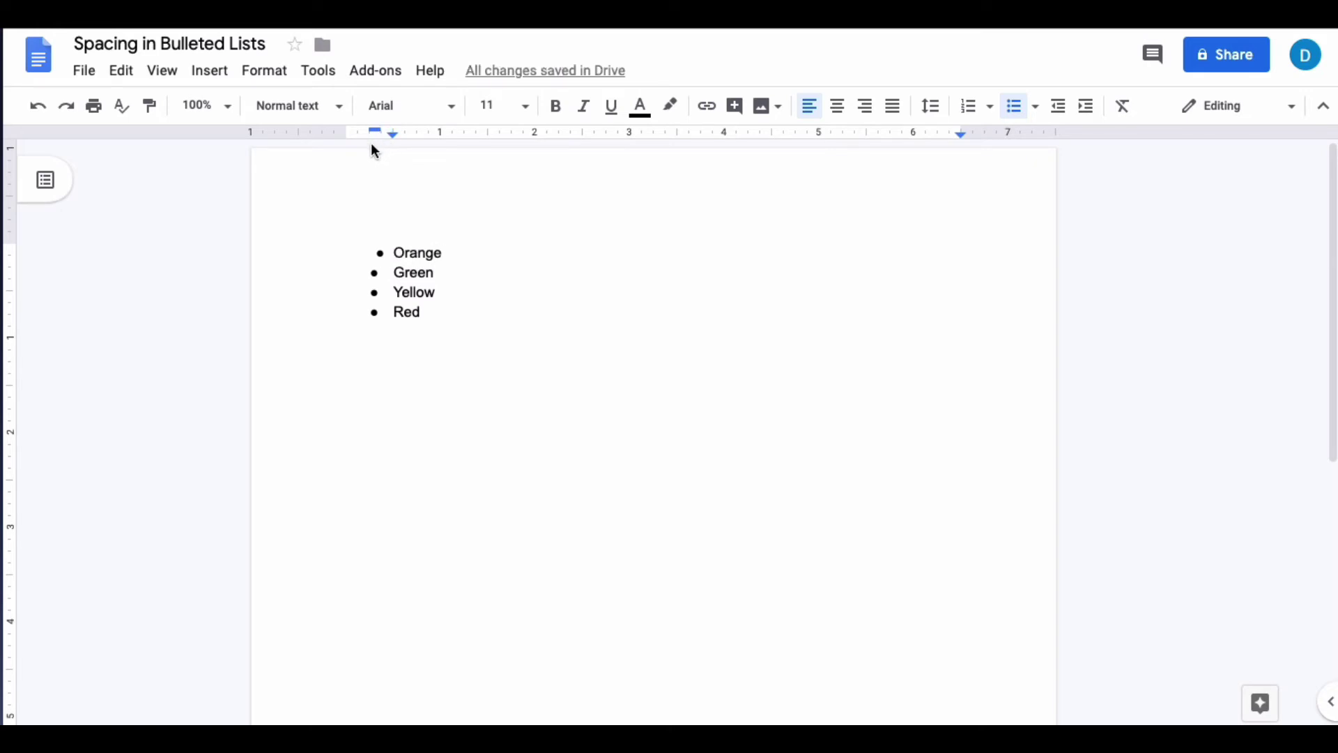
{"action": "left_click_drag", "start_coordinate": [375, 131], "coordinate": [380, 132]}
- Shift the first-line indent for Green, Yellow and Red to match Orange's narrow bullet gap
{"action": "left_click_drag", "start_coordinate": [433, 320], "coordinate": [393, 270]}
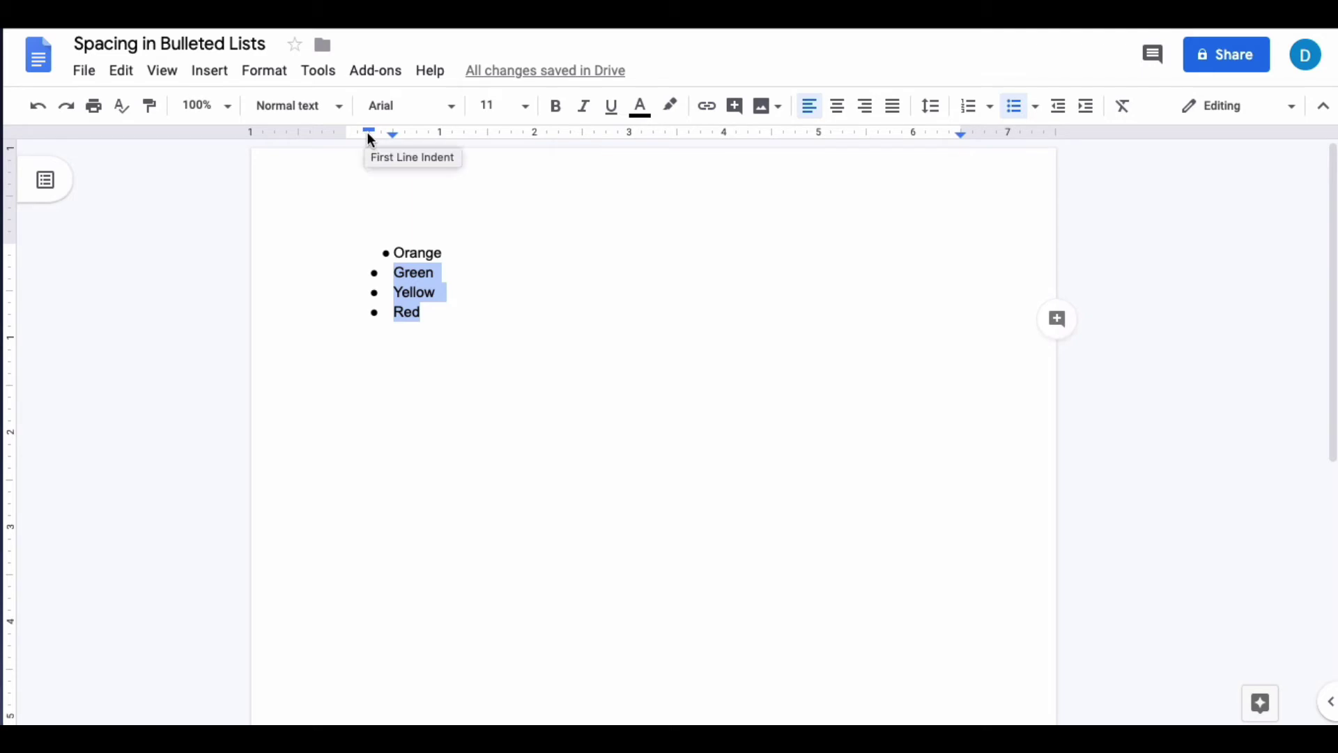
{"action": "left_click_drag", "start_coordinate": [368, 132], "coordinate": [376, 134]}
{"action": "left_click", "coordinate": [418, 272]}
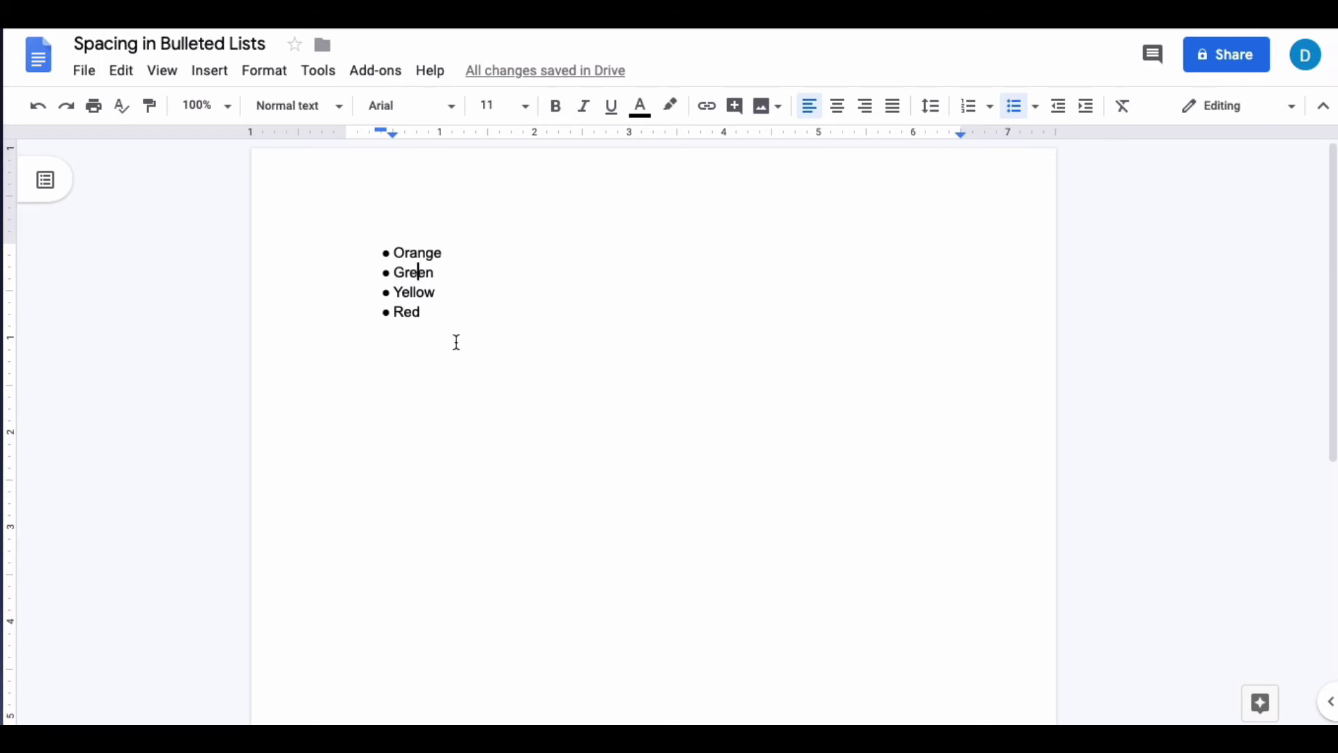
- Below the bullets, start a numbered list with '1. Orange', then add Green, Yellow and Red
{"action": "left_click", "coordinate": [438, 320]}
{"action": "key", "text": "ctrl+a"}
{"action": "left_click", "coordinate": [655, 403]}
{"action": "key", "text": "Return"}
{"action": "key", "text": "Return"}
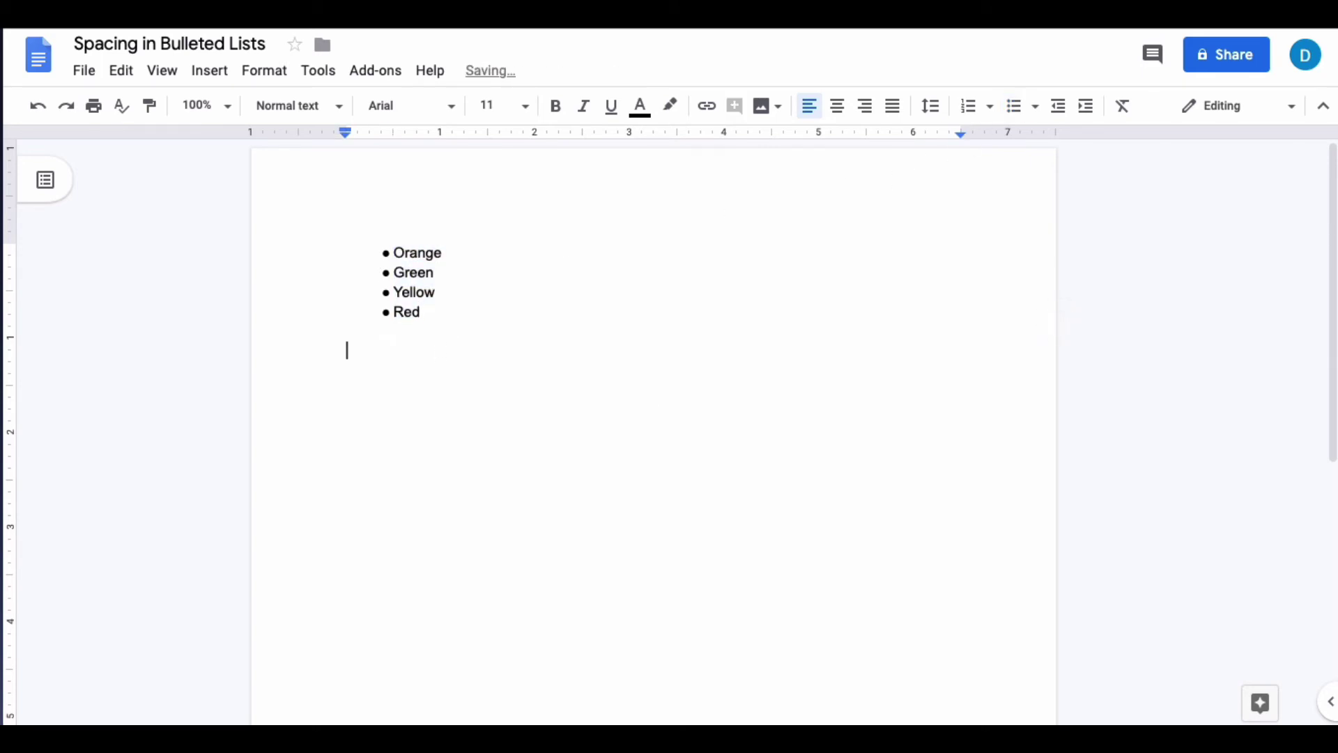
{"action": "type", "text": "1. Orange"}
{"action": "key", "text": "Return"}
{"action": "type", "text": "Green"}
{"action": "key", "text": "Return"}
{"action": "type", "text": "Yellow"}
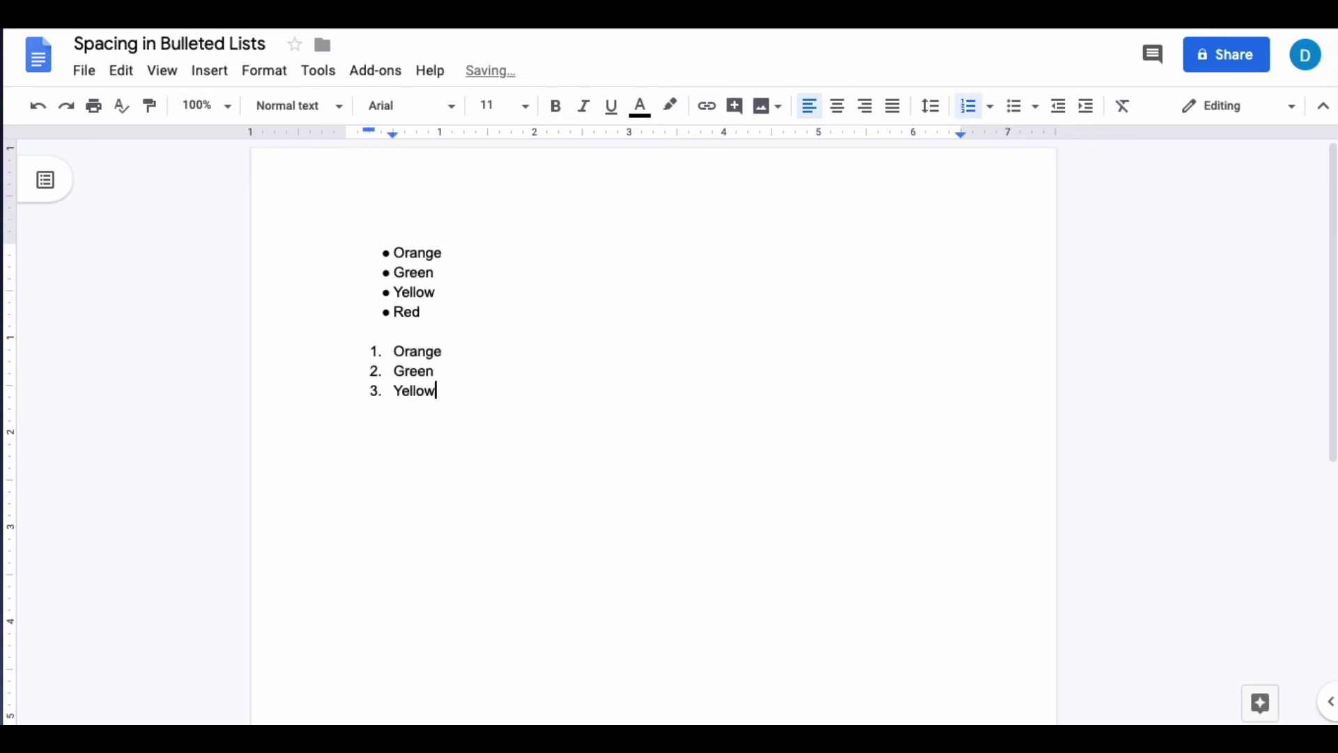
{"action": "key", "text": "Return"}
{"action": "type", "text": "Red"}
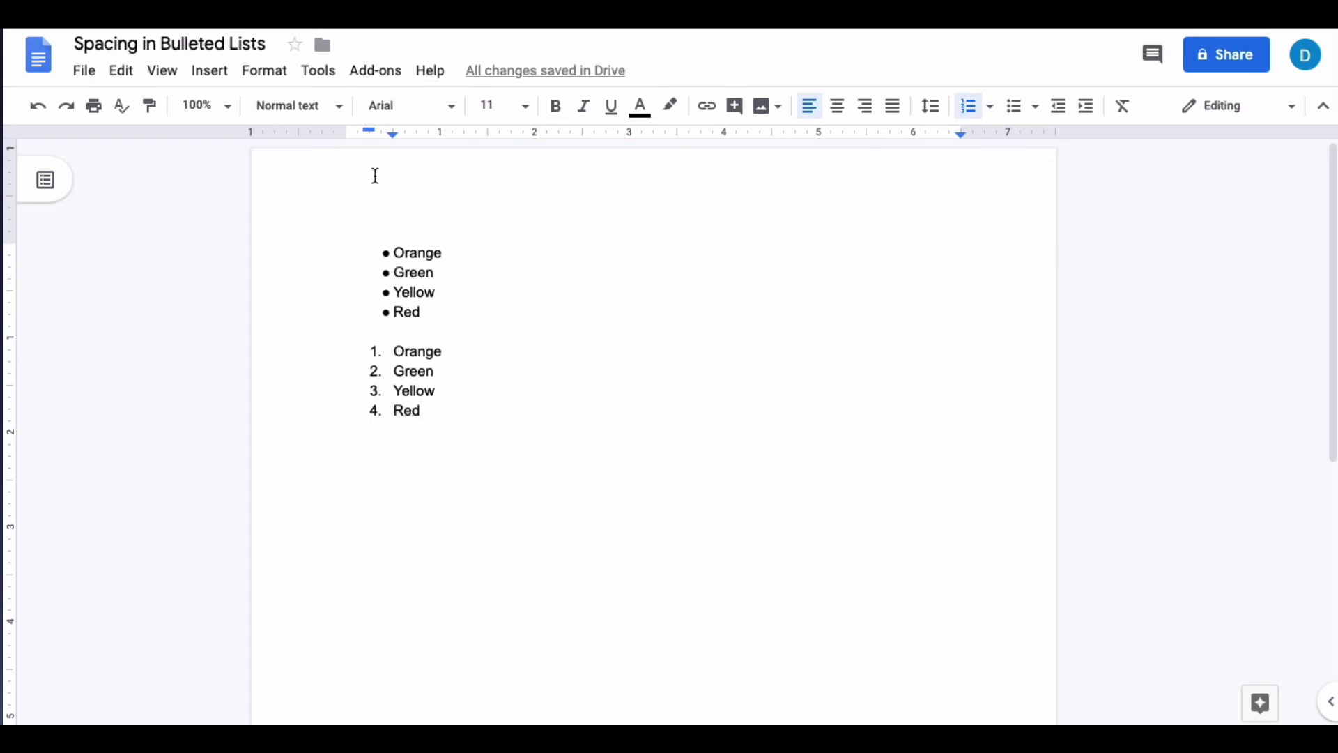
- Move the first-line indent marker for numbered item 1, then for items 2–4, to close the number gaps
{"action": "left_click_drag", "start_coordinate": [371, 131], "coordinate": [374, 131]}
{"action": "left_click_drag", "start_coordinate": [394, 371], "coordinate": [420, 413]}
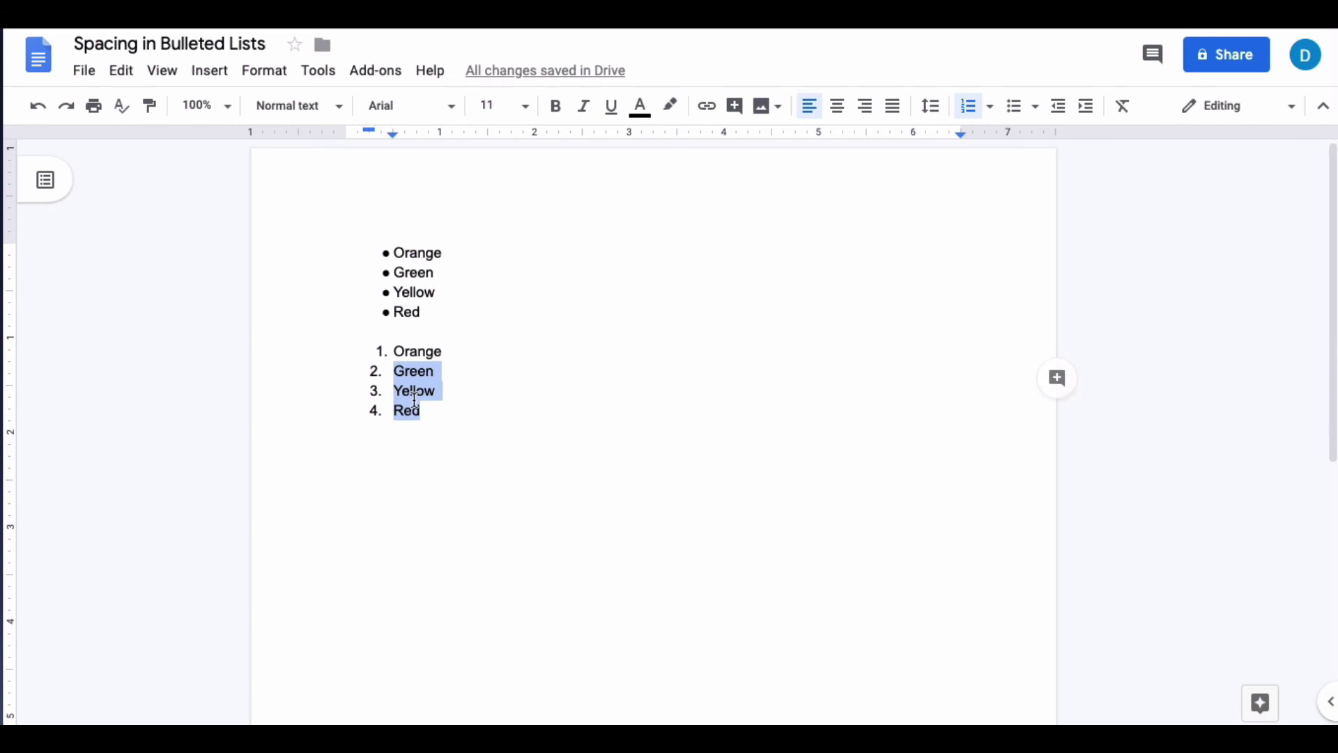
{"action": "left_click_drag", "start_coordinate": [367, 136], "coordinate": [372, 137]}
{"action": "left_click", "coordinate": [465, 419]}
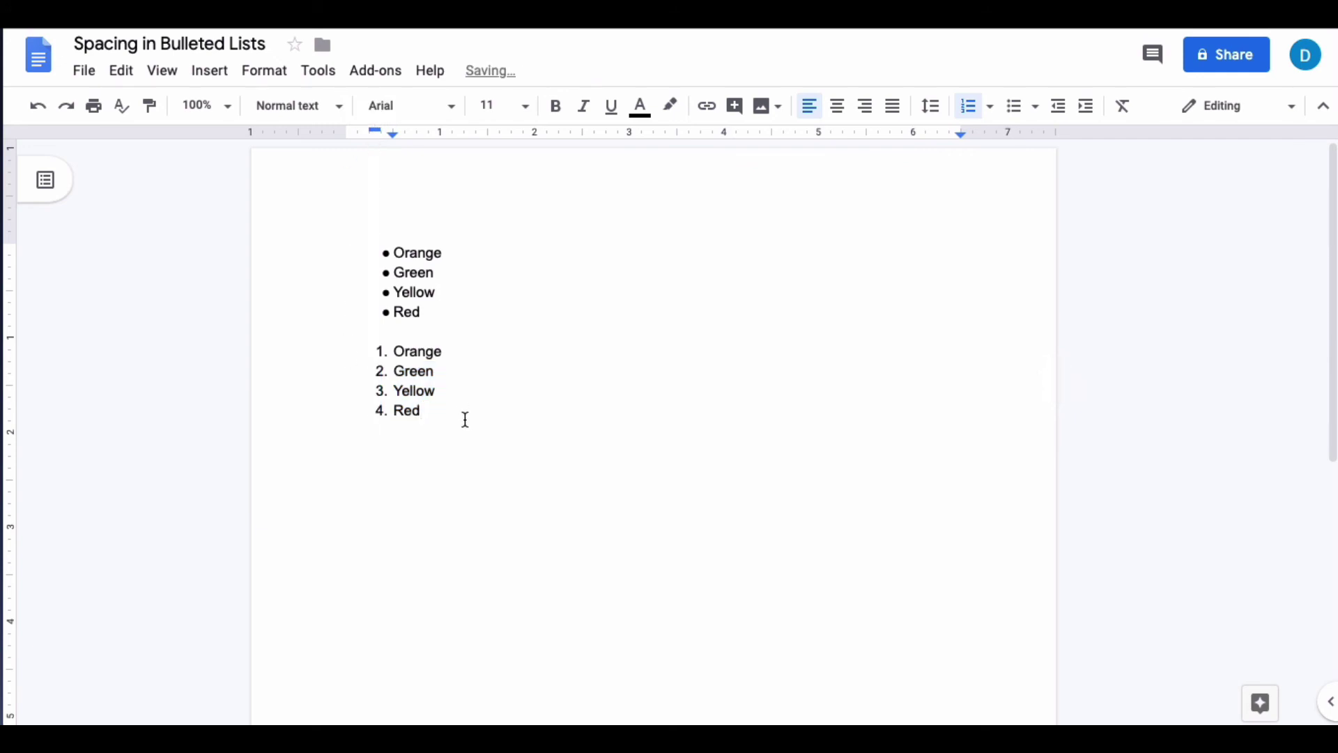